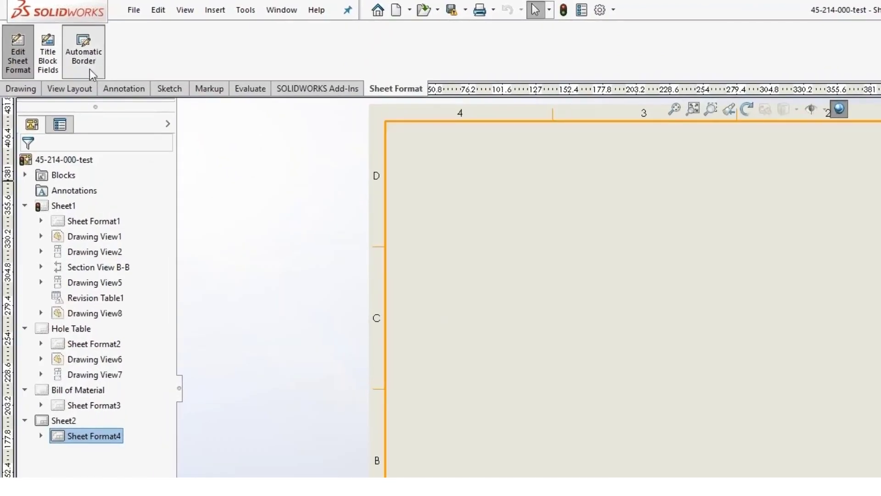
- Set the automatic border to 6 rows and 6 columns of zones
left_click(89, 69)
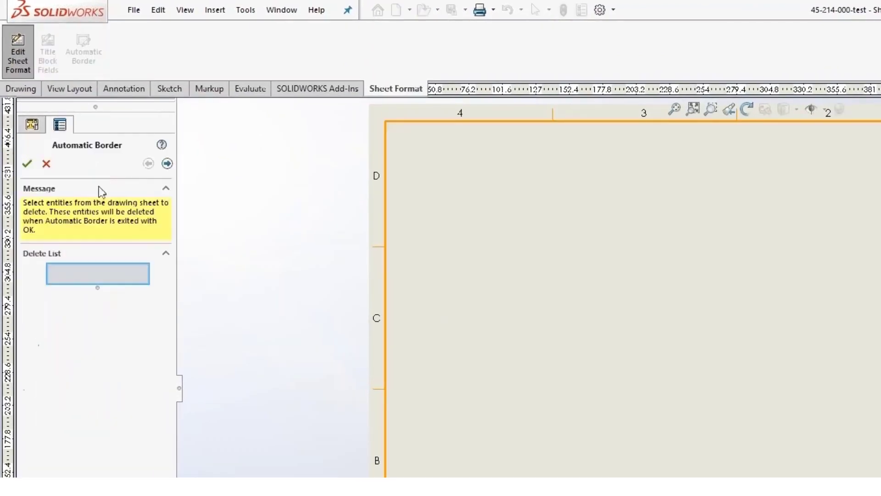
left_click(170, 168)
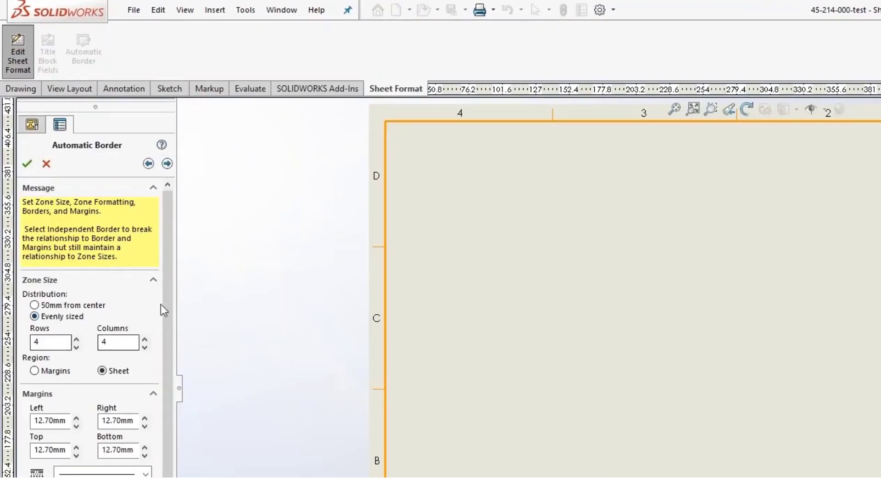
scroll(166, 309, "down", 1)
left_click(76, 320)
left_click(77, 320)
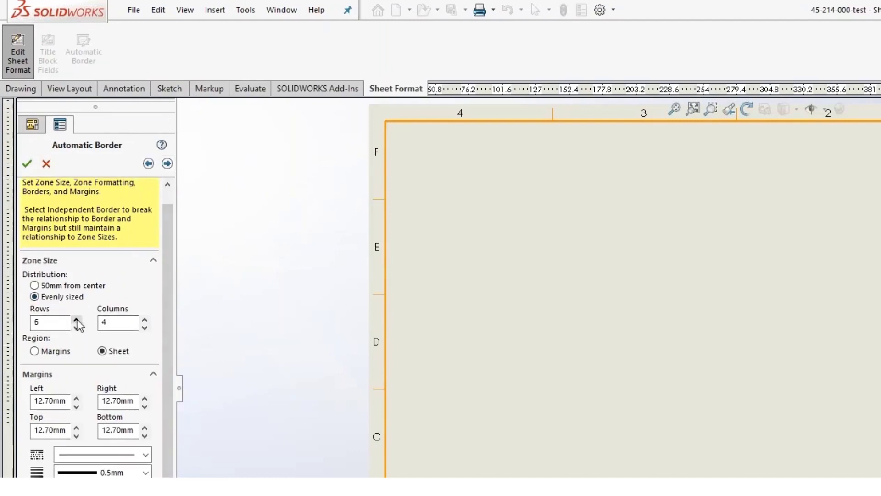
left_click(146, 321)
left_click(145, 320)
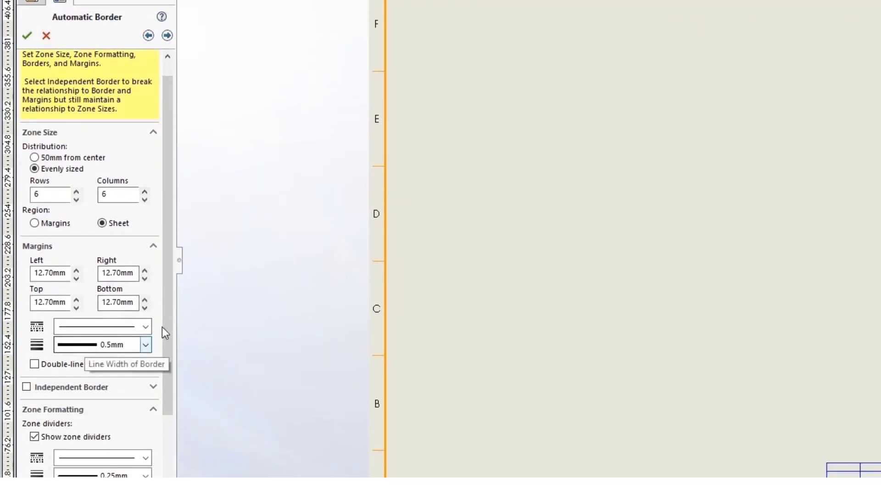
- Set the border line style to Solid
scroll(165, 337, "down", 2)
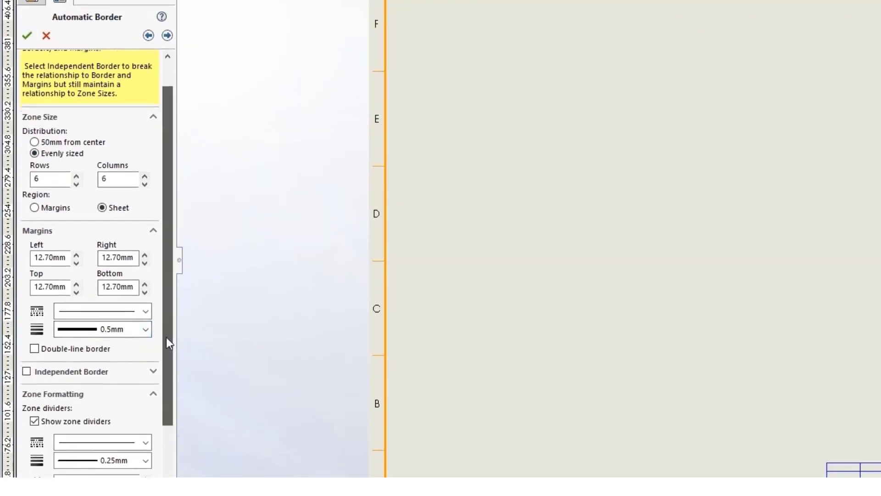
left_click(132, 311)
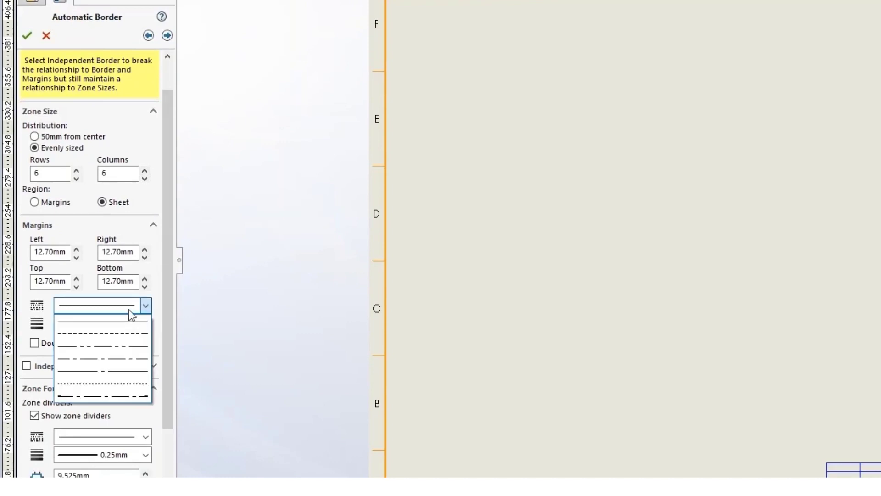
left_click(133, 320)
left_click_drag(165, 306, 174, 425)
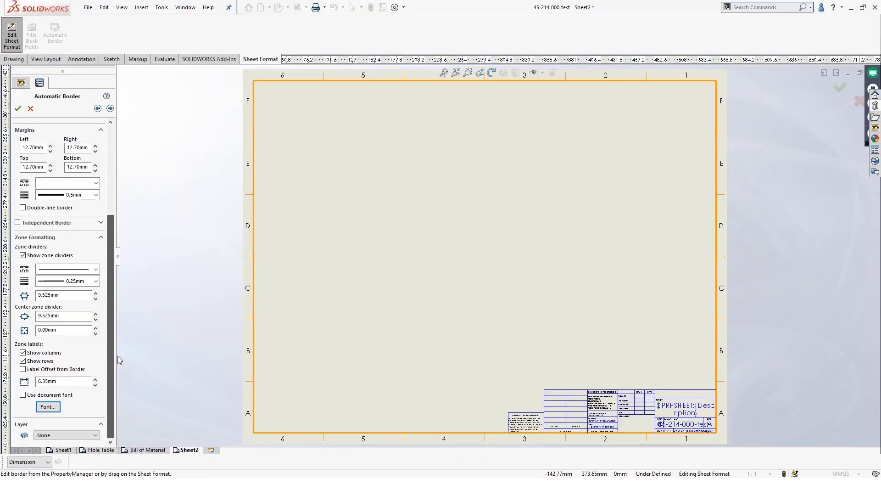
scroll(59, 239, "up", 5)
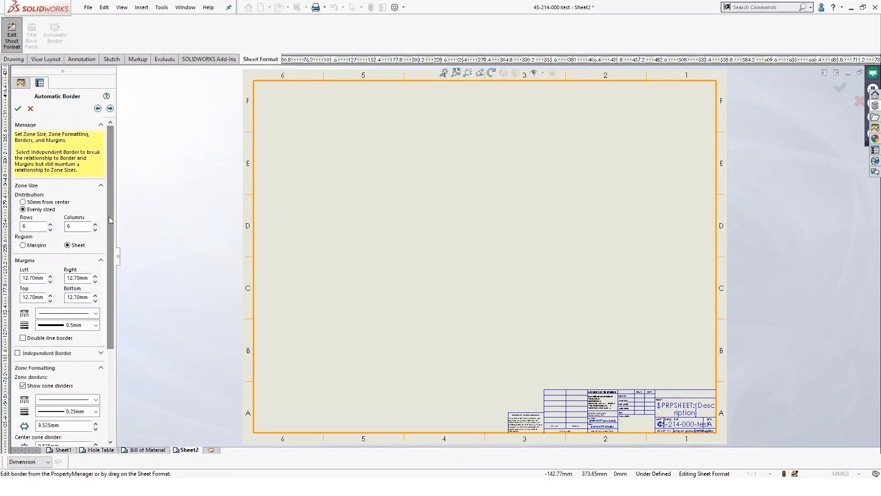
left_click(110, 109)
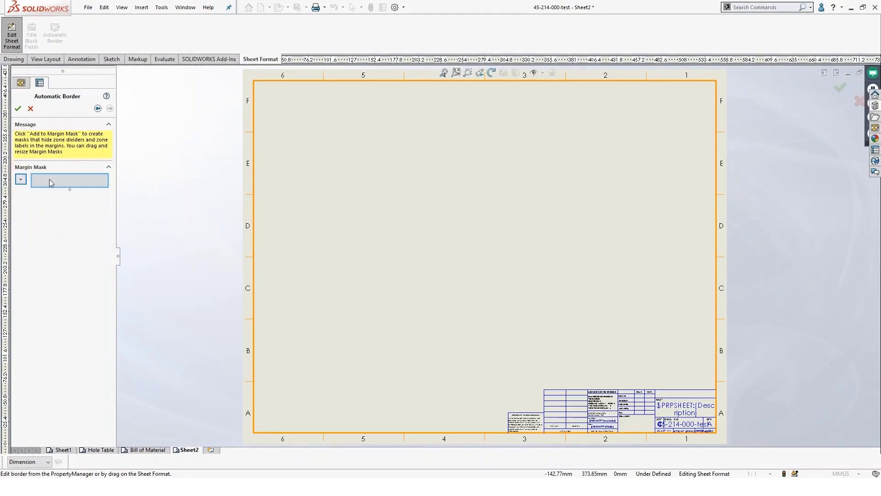
- Add a margin mask over the bottom margin beside the title block and accept the border
left_click(21, 180)
left_click(286, 271)
left_click_drag(319, 309, 563, 342)
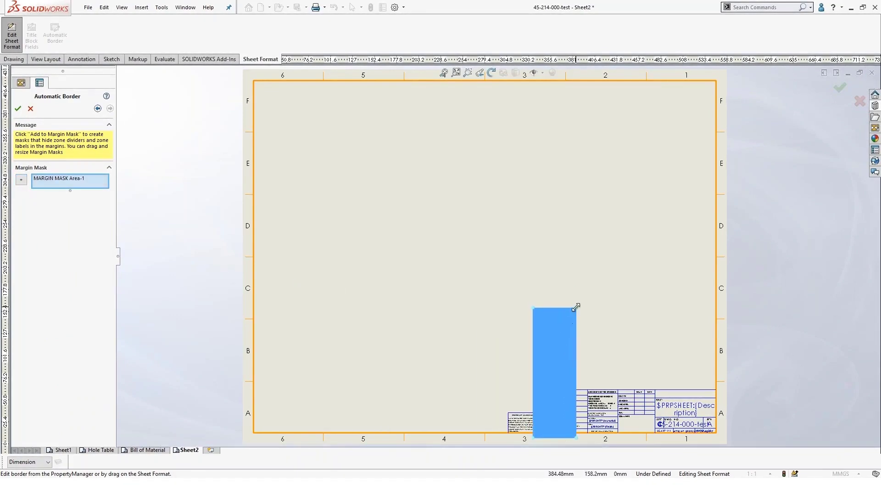
left_click_drag(577, 304, 726, 377)
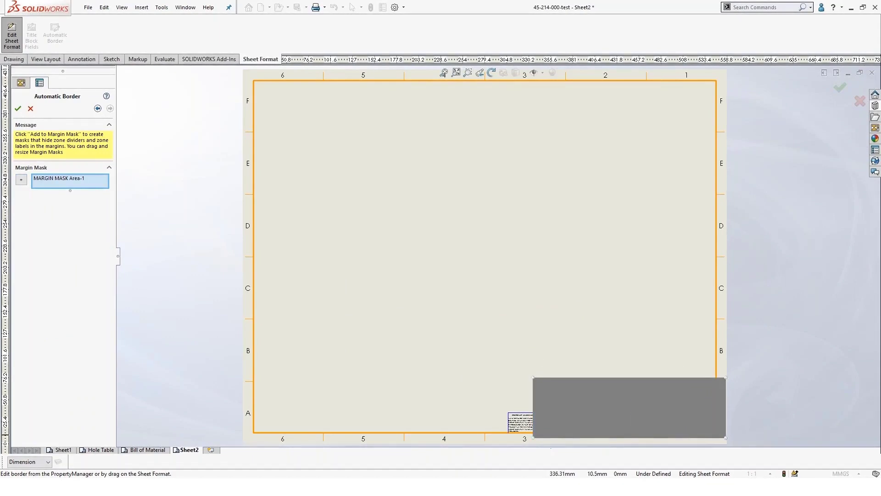
left_click_drag(532, 437, 503, 439)
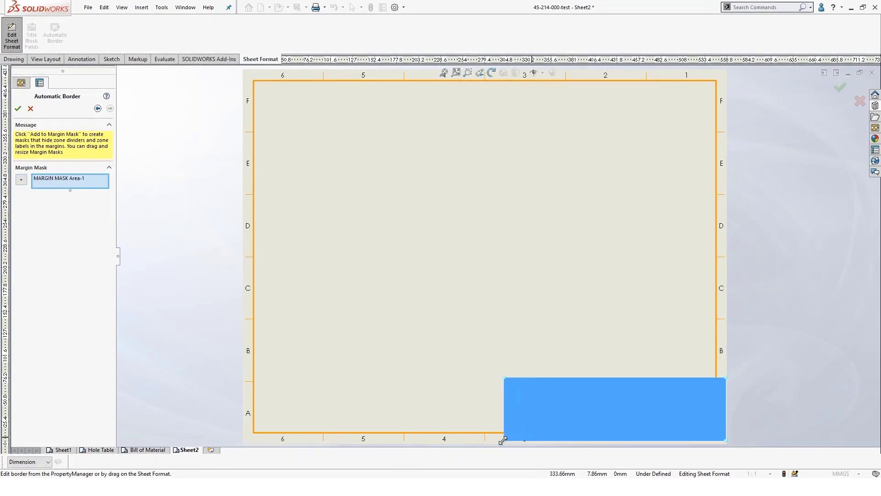
left_click(18, 109)
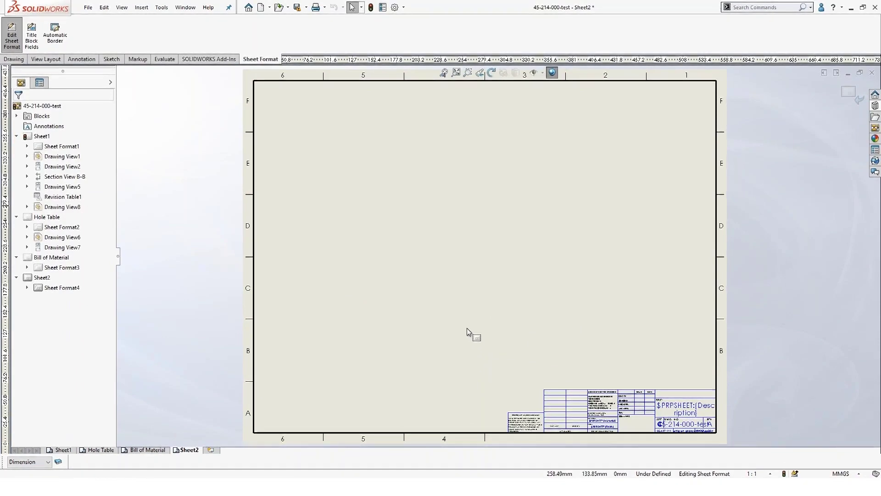
left_click(121, 6)
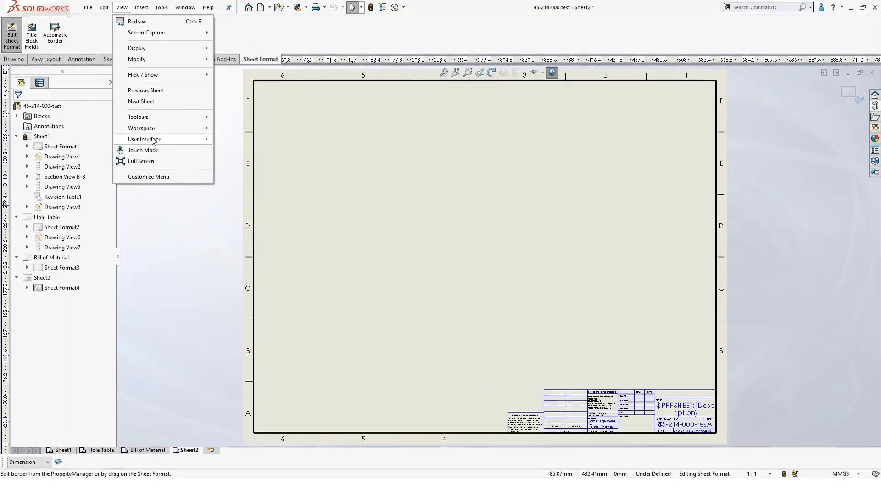
mouse_move(152, 139)
left_click(229, 204)
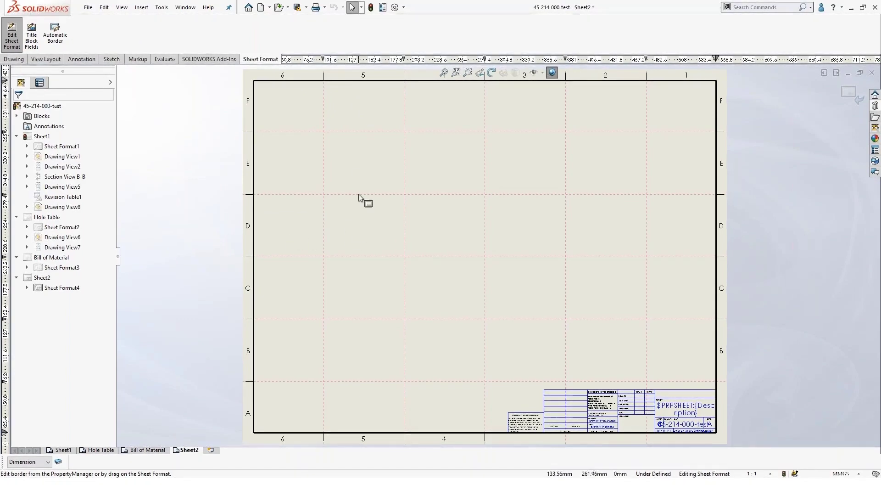
left_click(121, 8)
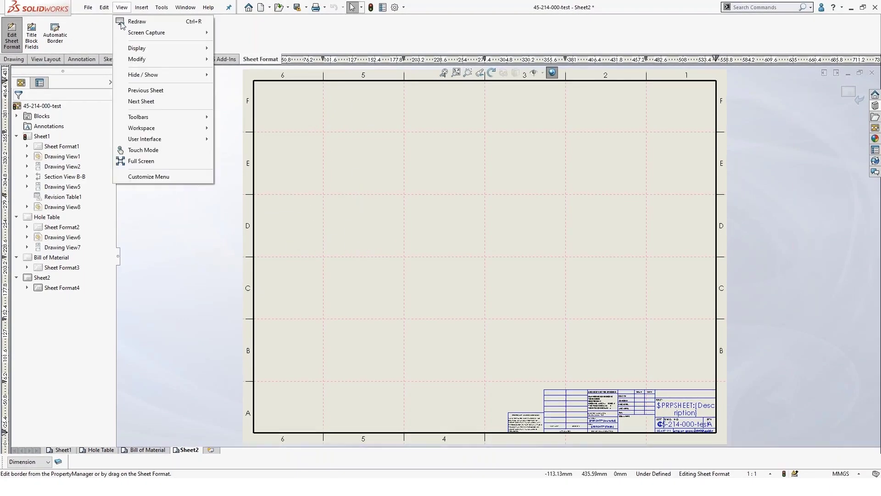
mouse_move(145, 139)
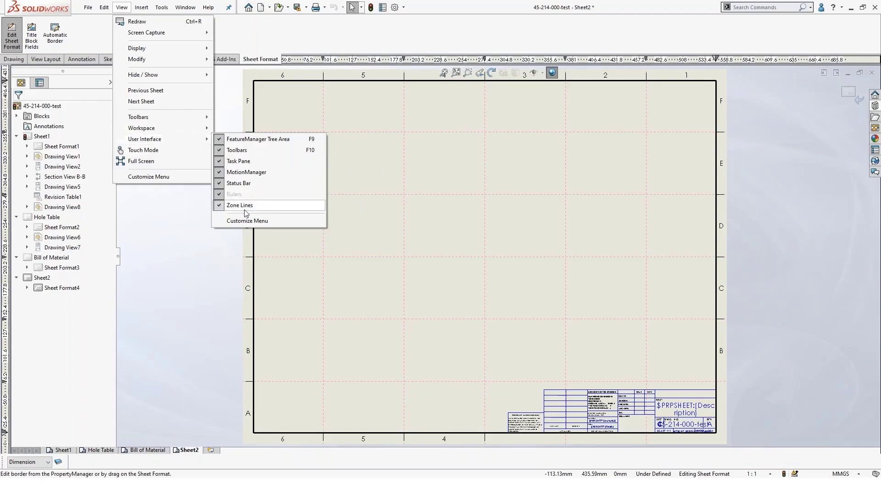
left_click(408, 287)
- Show PowerPoint's 'Properties and Title Block Wizard' slide, then return to SOLIDWORKS
key("alt+Tab")
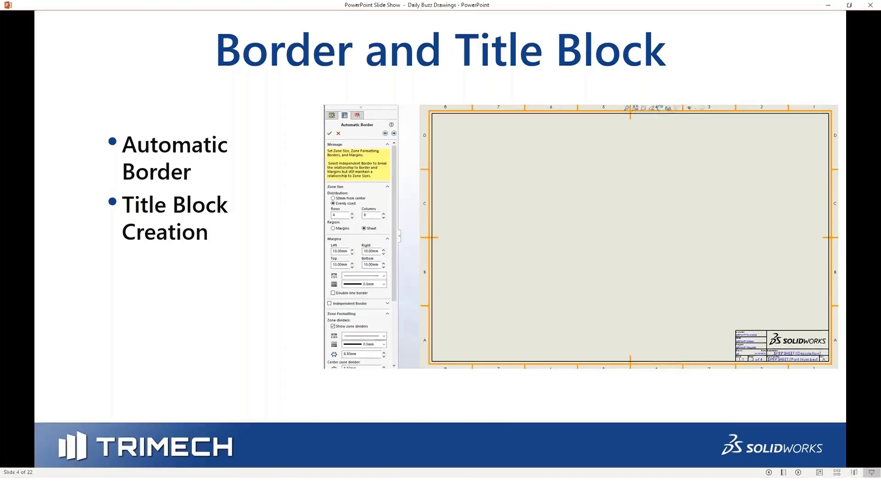
left_click(268, 272)
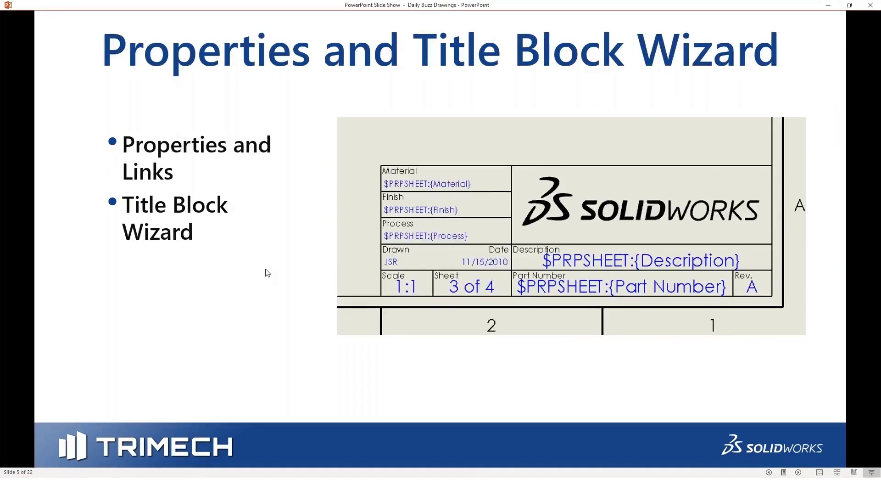
key("alt+Tab")
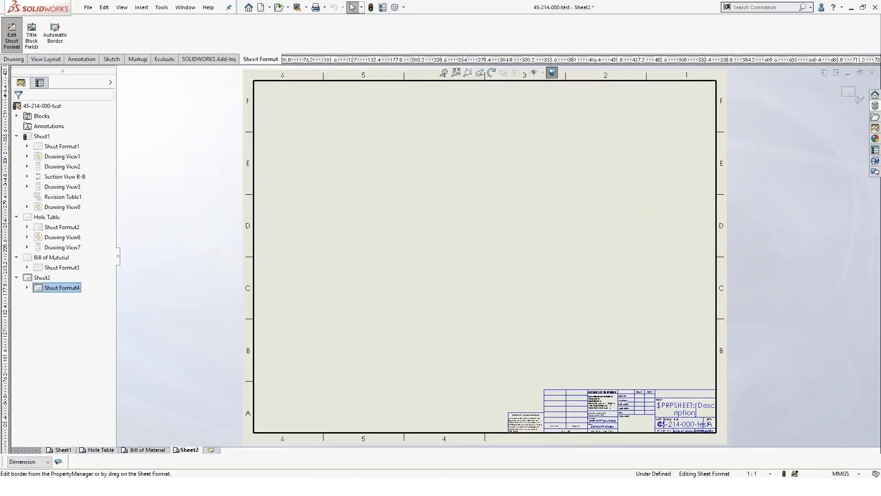
- Delete the $PRPSHEET:{Finish} note from the title block's FINISH cell
scroll(528, 370, "down", 8)
middle_click_drag(544, 367, 483, 345)
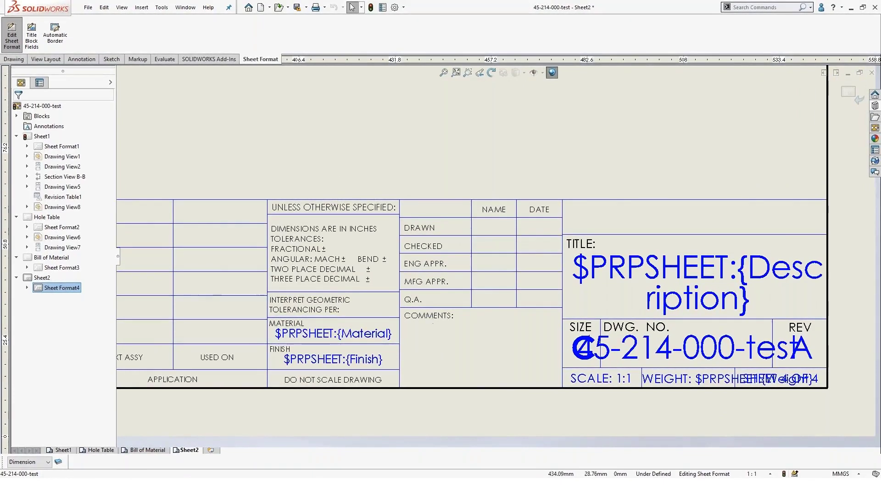
left_click(285, 339)
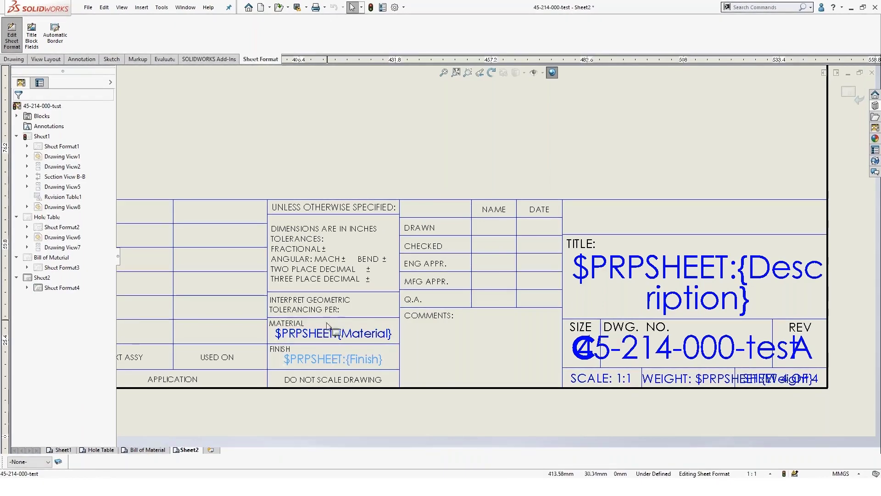
left_click(314, 166)
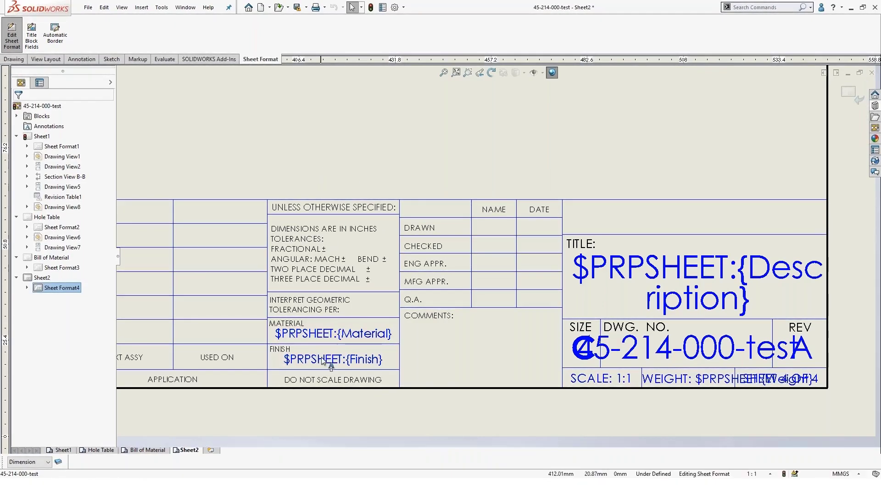
left_click(333, 359)
key("Delete")
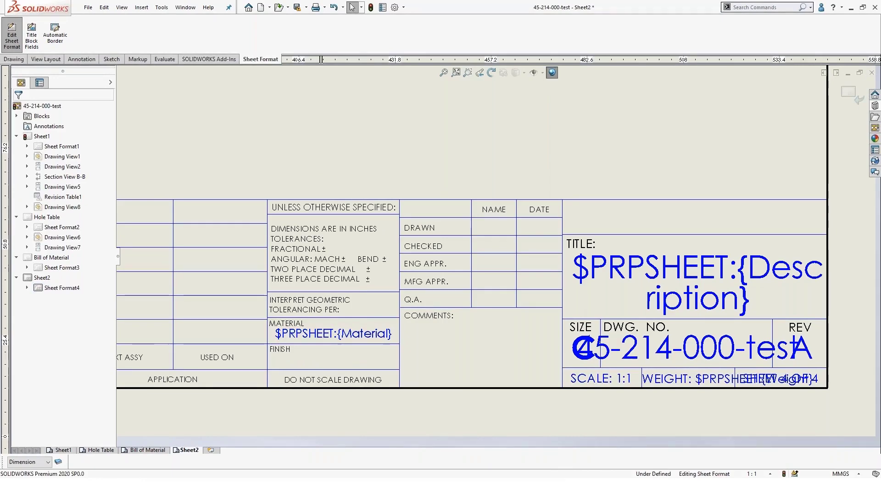
- Place a new empty note below the FINISH label and show its Note settings
left_click(89, 59)
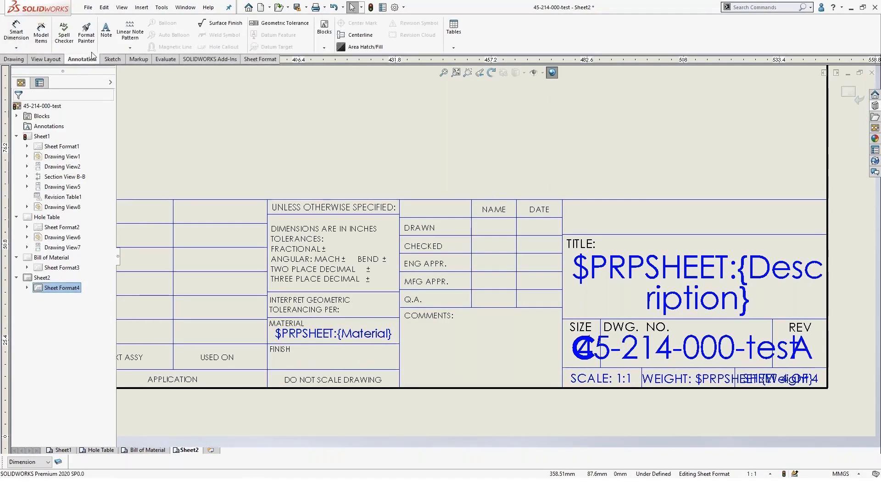
left_click(106, 31)
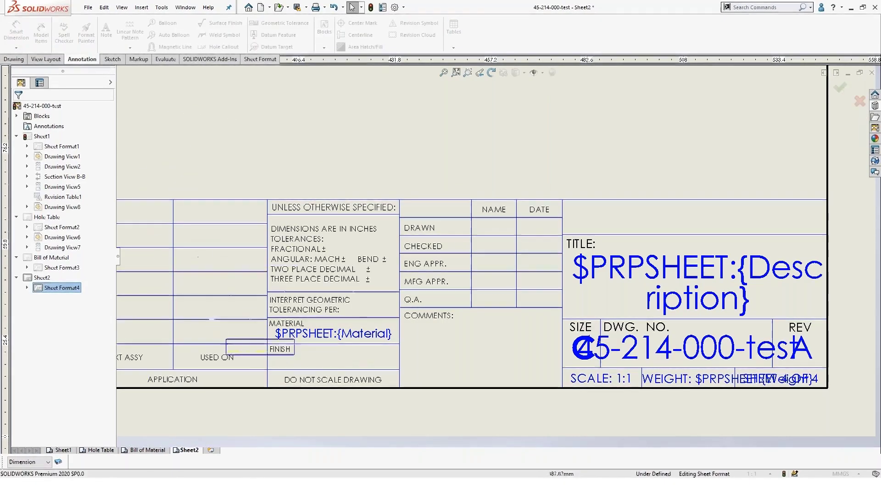
left_click(297, 360)
scroll(297, 360, "down", 4)
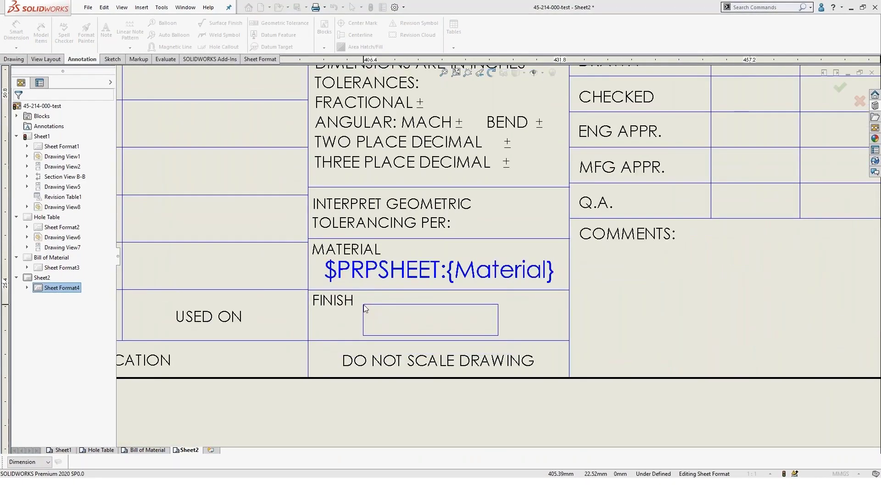
left_click(362, 306)
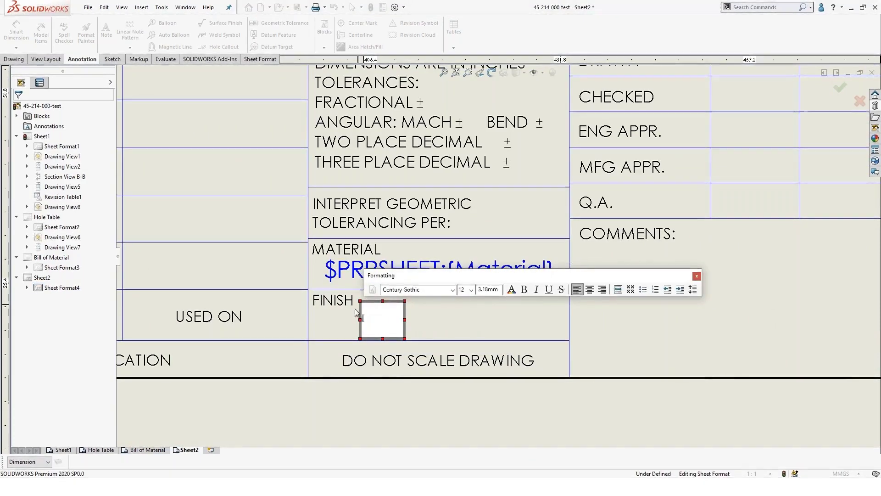
left_click(39, 83)
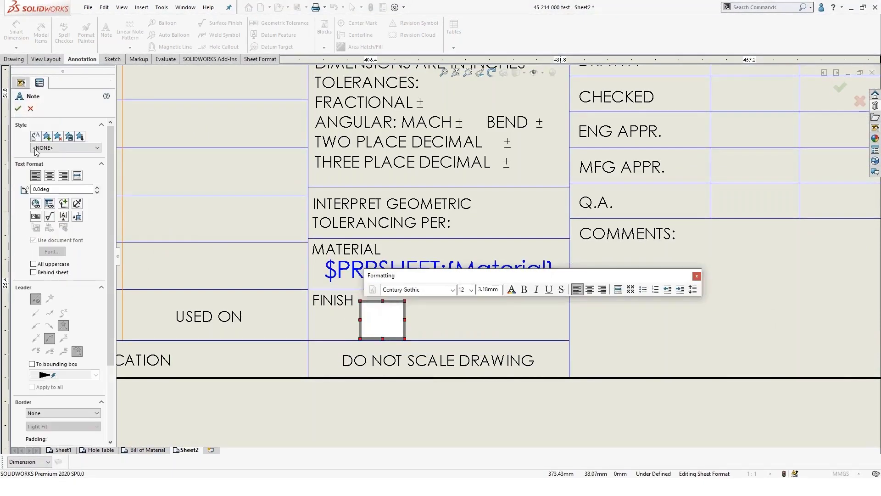
- Explore Link to Property source options, keeping the sheet-properties drawing view as source
left_click(50, 204)
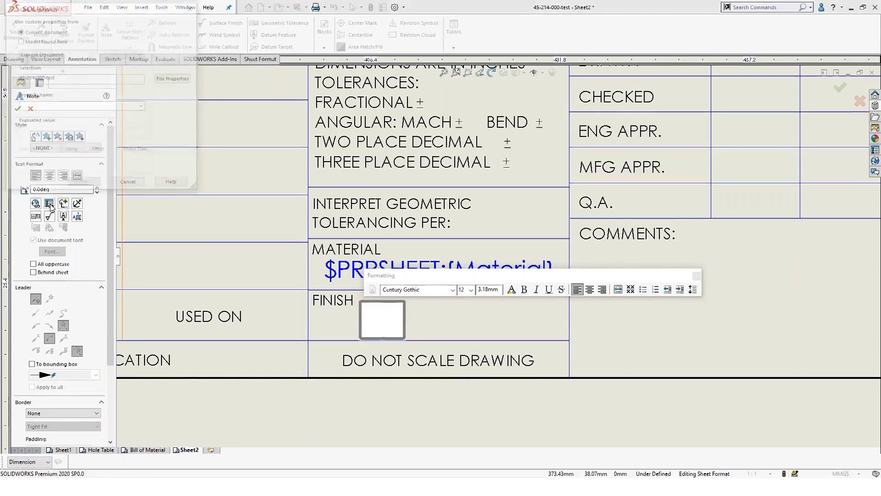
left_click(120, 54)
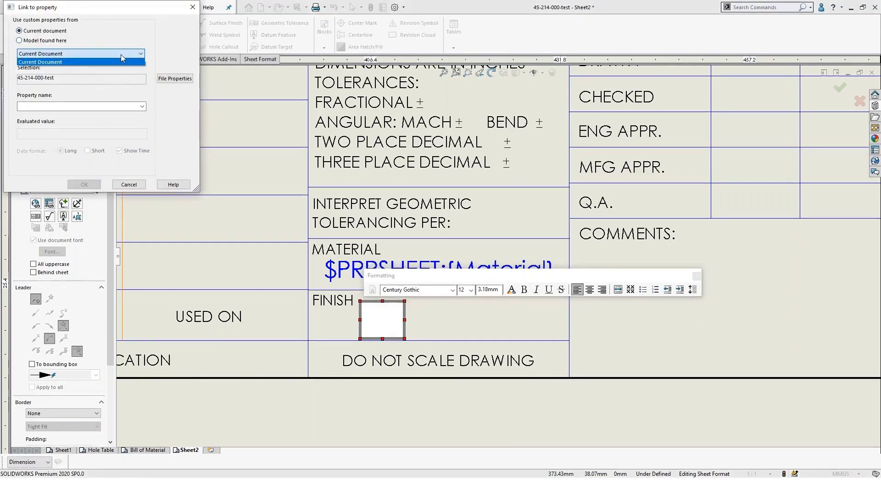
left_click(121, 55)
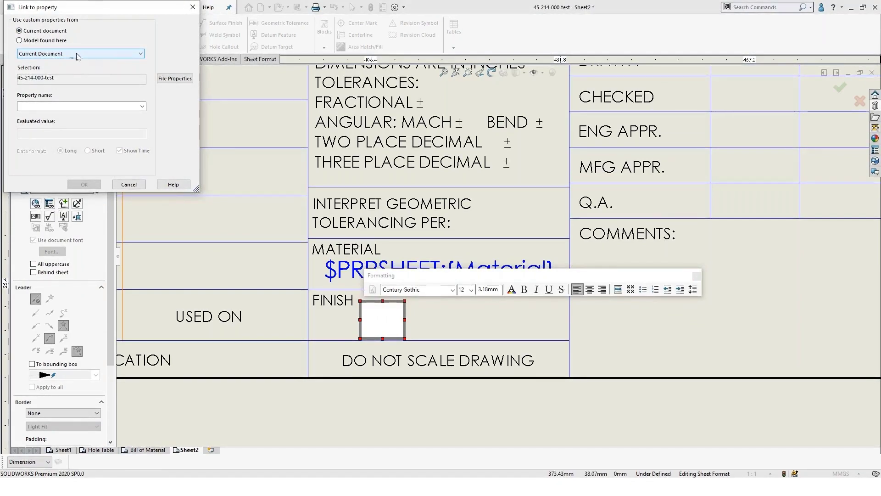
left_click(55, 41)
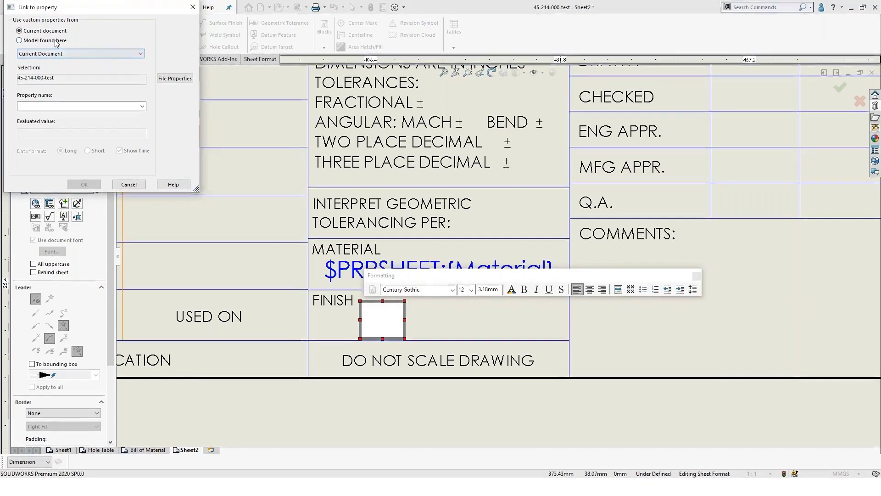
left_click(89, 54)
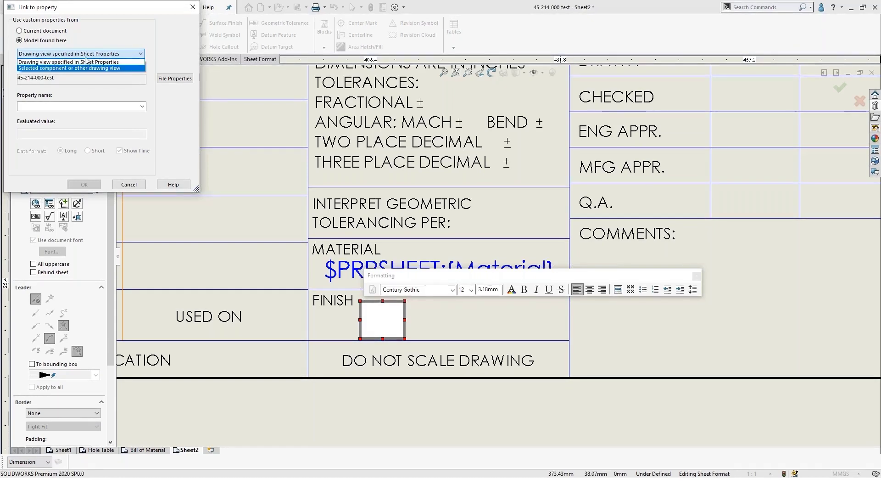
left_click(98, 54)
- Try the property name 'Finish', check File Properties, then cancel and discard the note
left_click(122, 106)
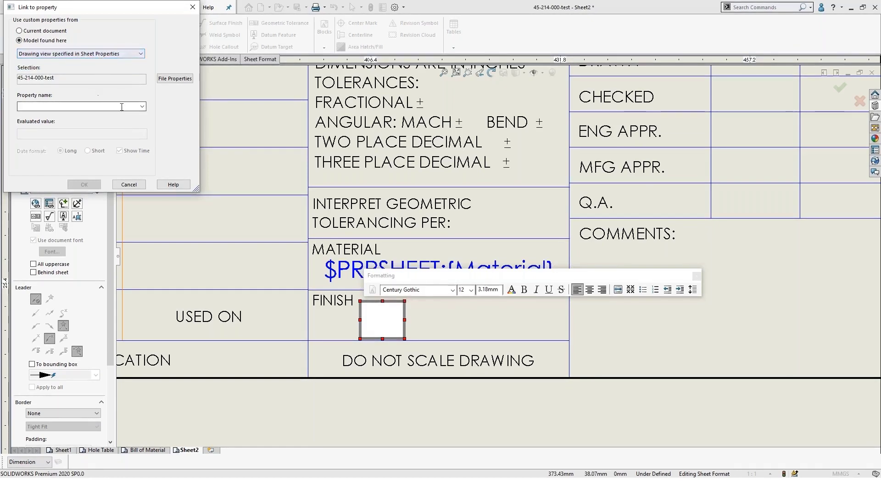
left_click(143, 106)
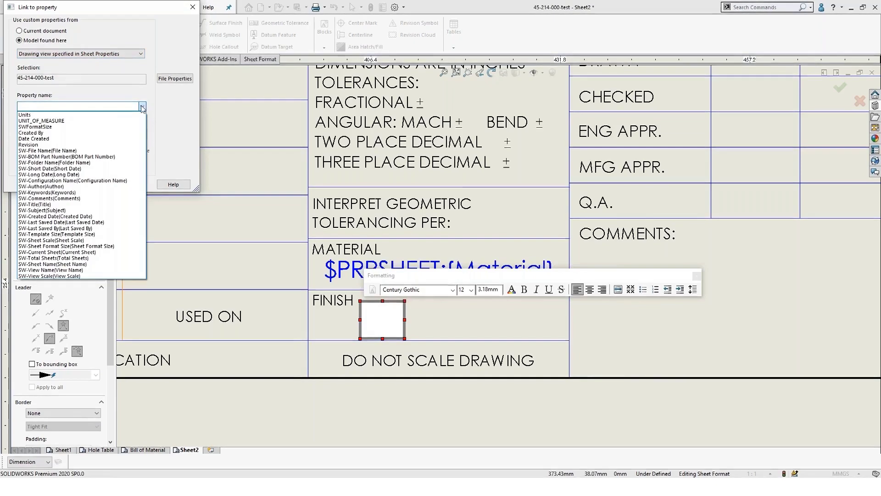
left_click(59, 105)
type("Finish")
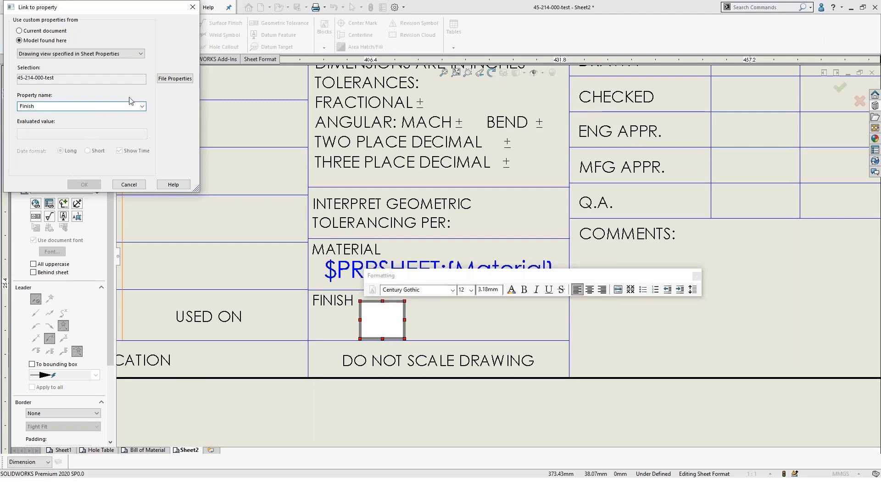
left_click(175, 79)
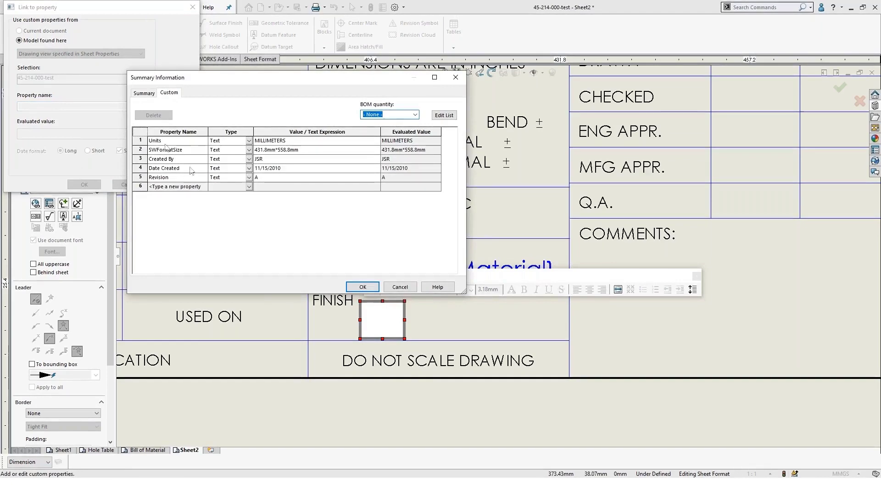
left_click(400, 287)
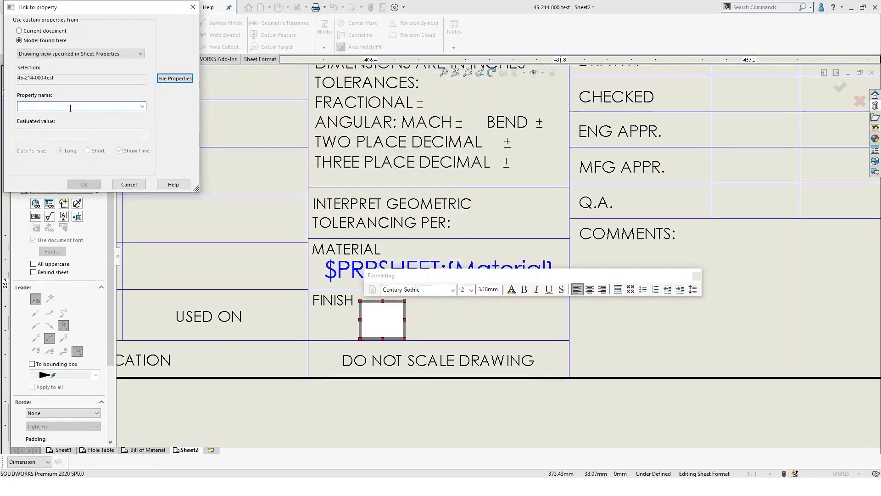
left_click(142, 106)
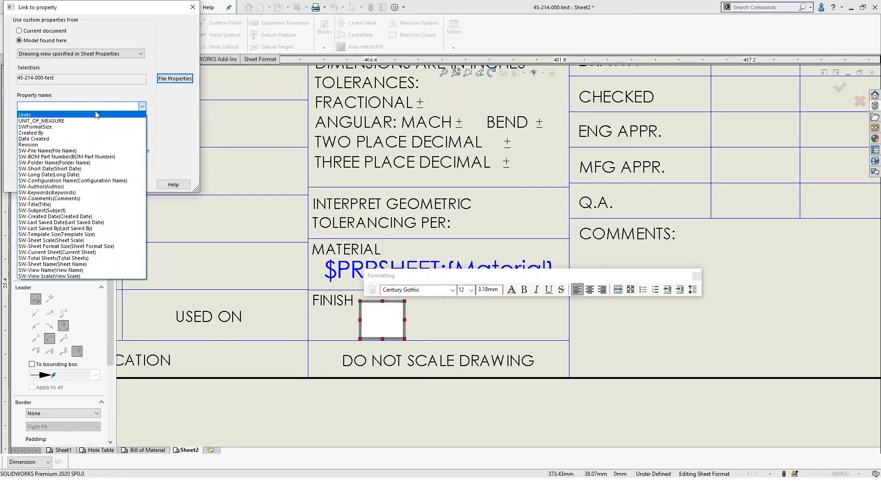
left_click(163, 114)
left_click(126, 186)
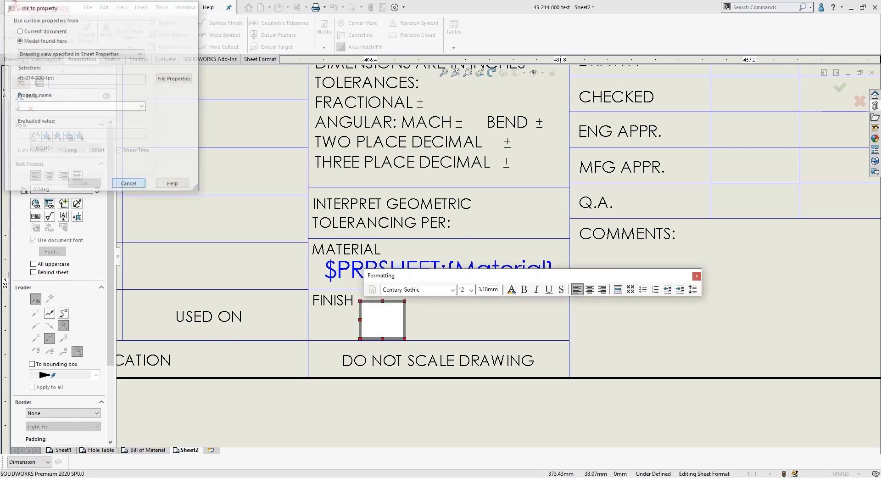
left_click(230, 213)
key("Escape")
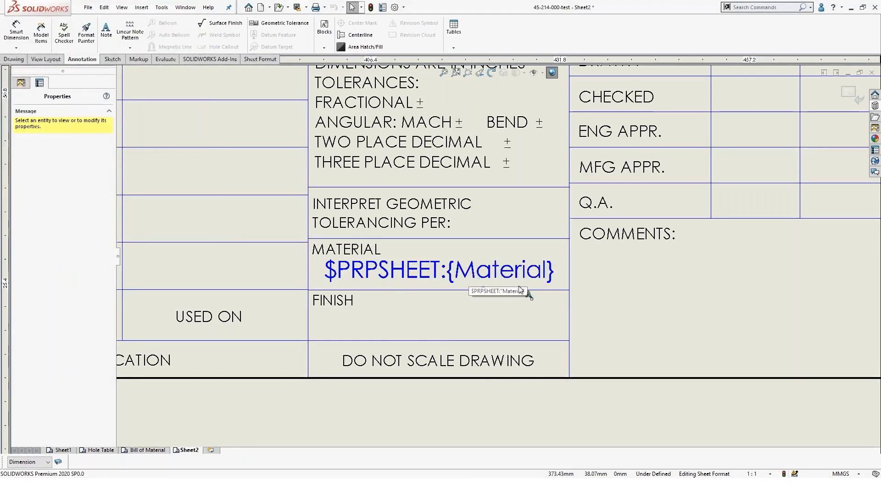
- Reduce the font size of drawing number 45-214-000-test to fit the DWG. NO. box
scroll(394, 289, "up", 2)
scroll(374, 292, "down", 4)
scroll(388, 303, "up", 3)
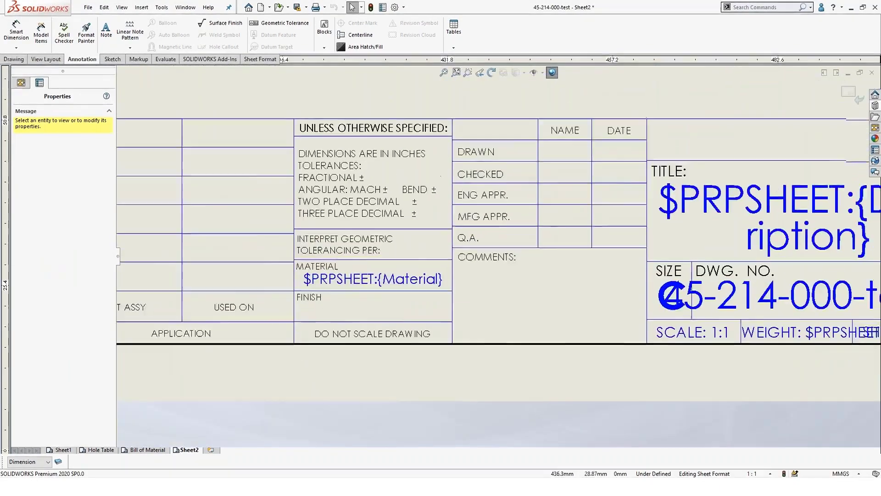
left_click(604, 301)
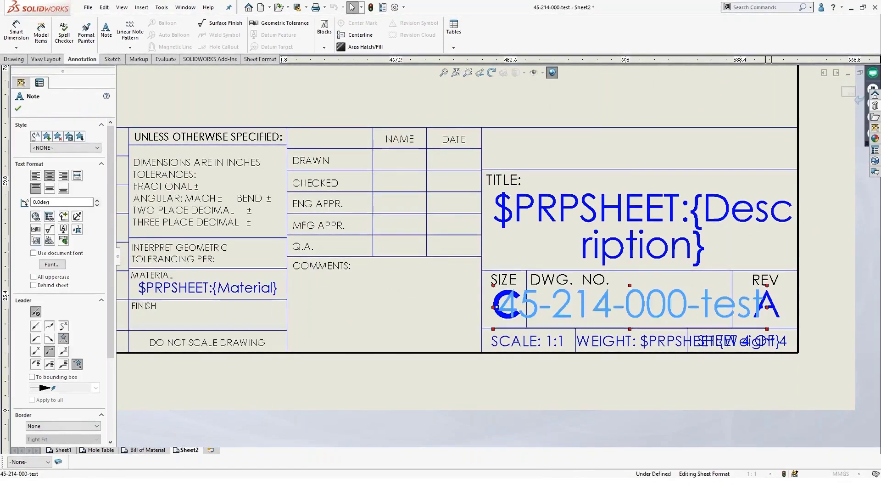
double_click(734, 303)
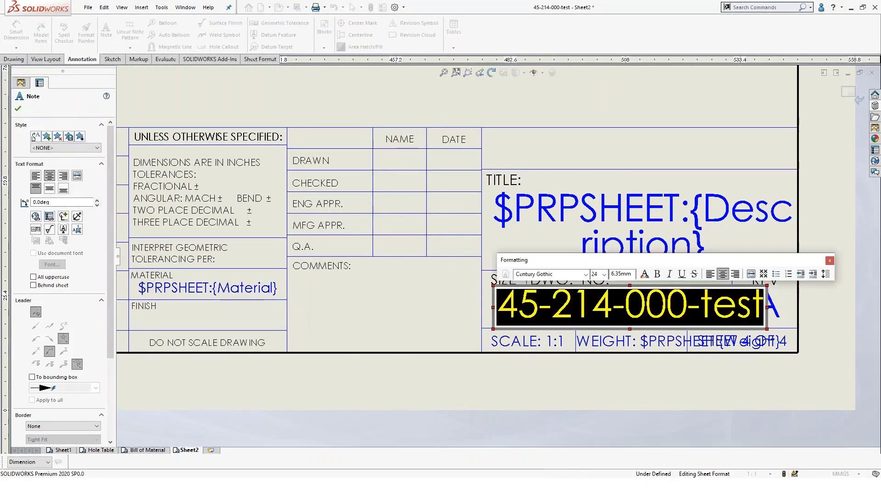
left_click(605, 274)
left_click(600, 332)
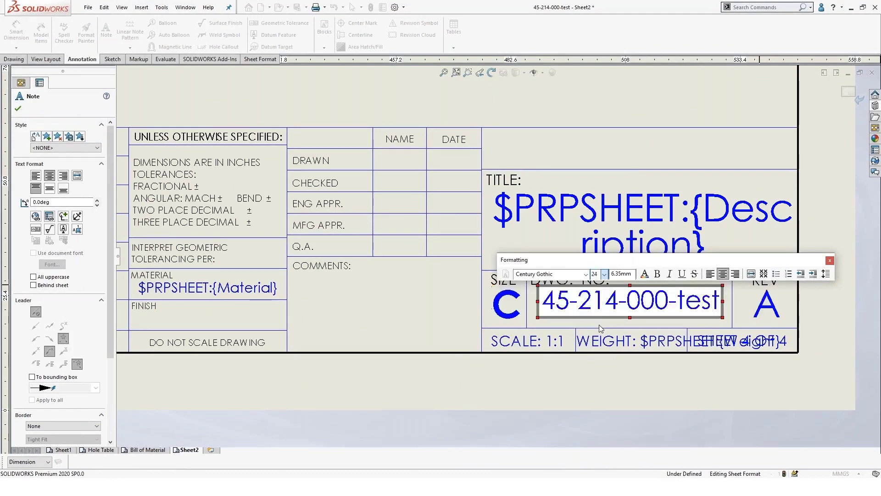
left_click(431, 278)
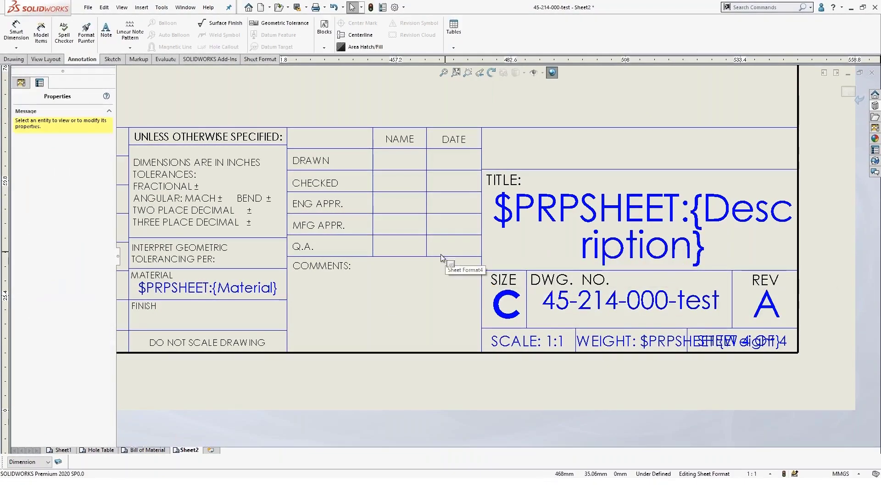
scroll(437, 284, "up", 1)
scroll(441, 289, "down", 1)
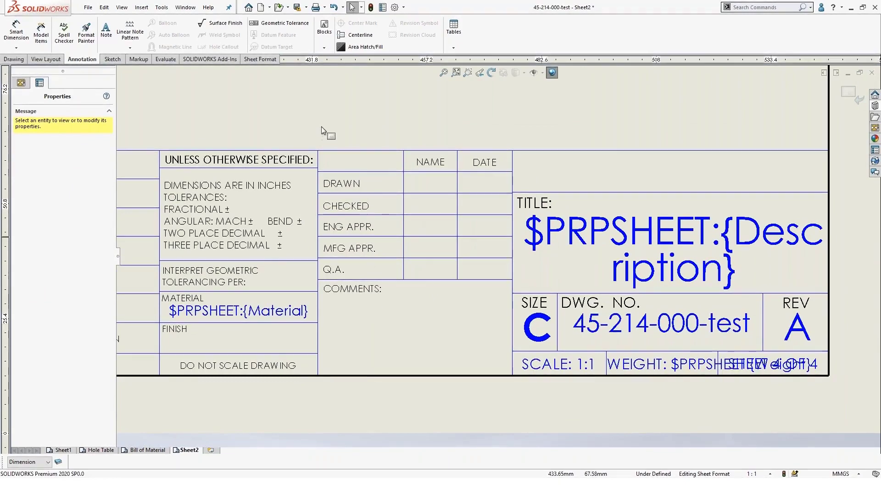
right_click(327, 116)
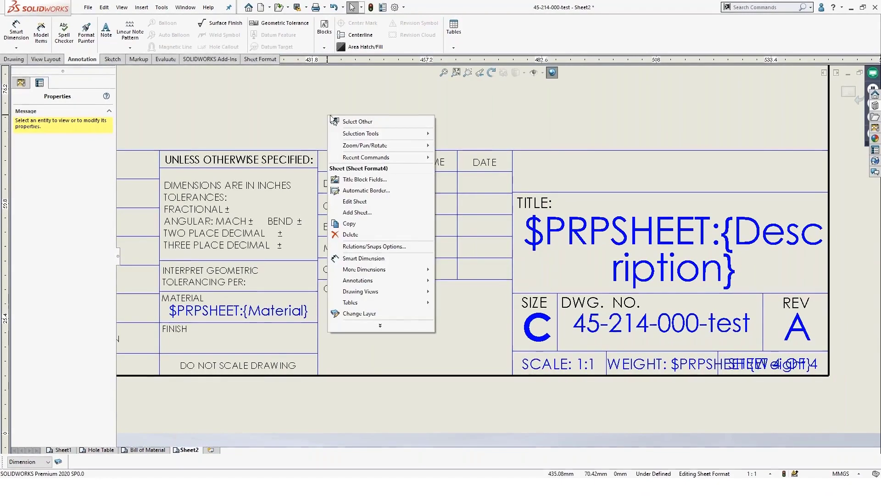
- Start defining Title Block Fields and fit the boundary box to the title block
left_click(365, 179)
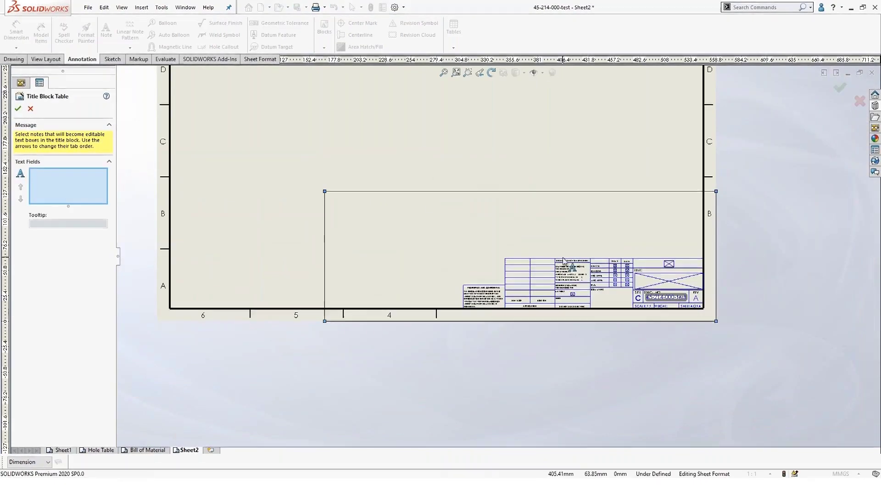
scroll(564, 260, "down", 3)
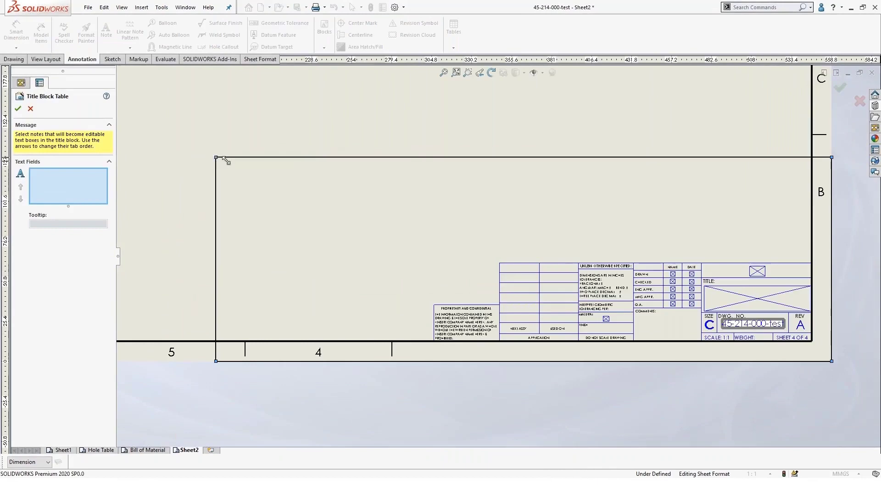
left_click_drag(227, 161, 550, 248)
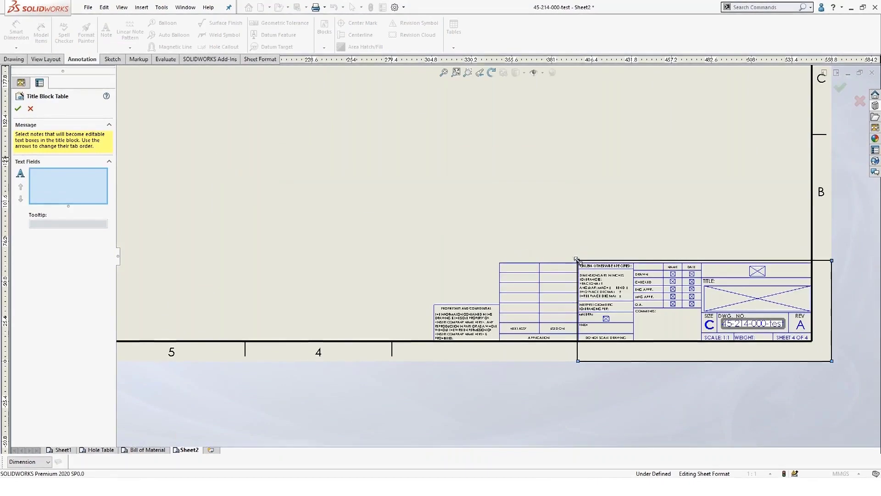
scroll(832, 357, "down", 3)
left_click_drag(788, 343, 758, 314)
scroll(598, 259, "down", 2)
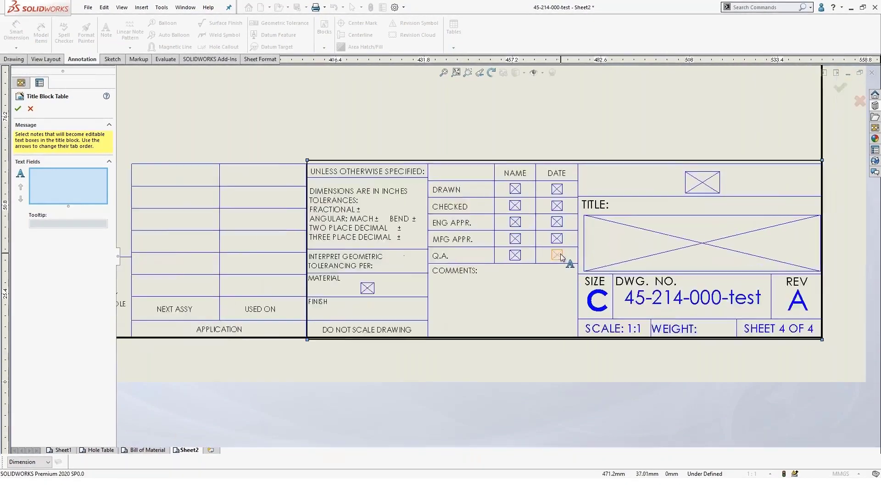
- Make the five approval name notes, DRAWN through Q.A., editable fields
left_click(507, 182)
left_click(507, 200)
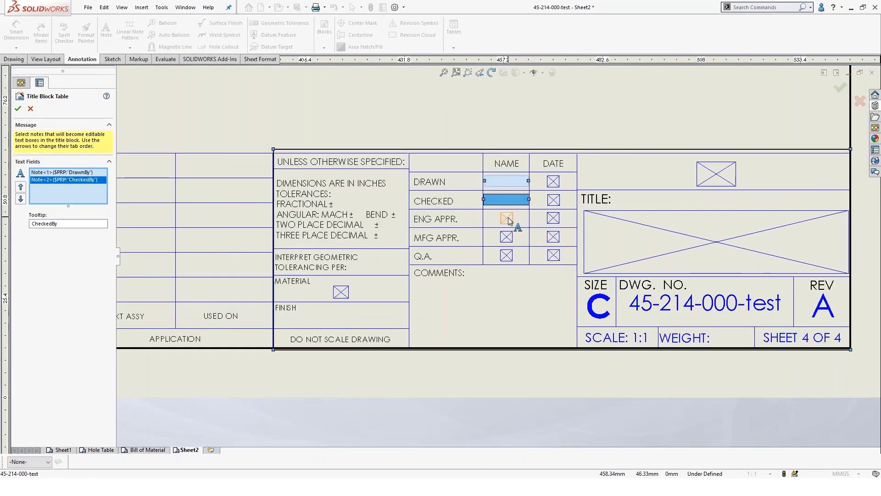
left_click(507, 218)
left_click(507, 237)
left_click(507, 257)
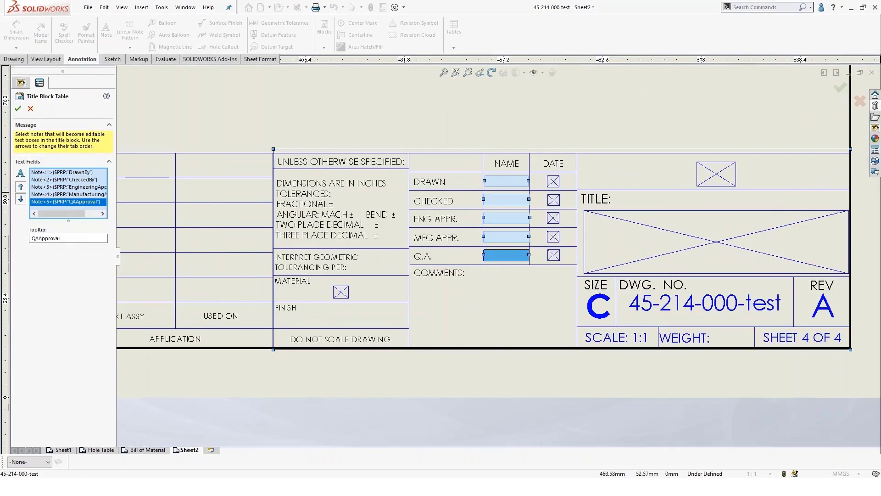
- Add the five approval dates, title description and MATERIAL note as fields and confirm
left_click(553, 182)
left_click(553, 201)
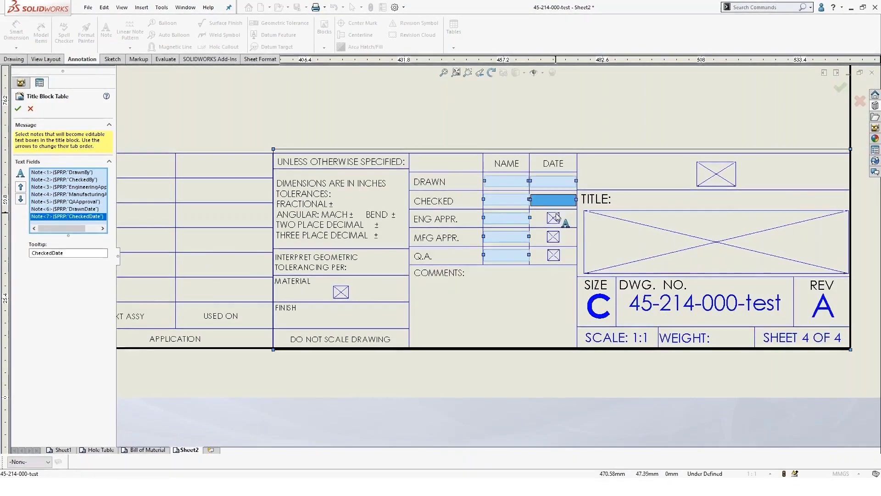
left_click(554, 218)
left_click(553, 237)
left_click(553, 256)
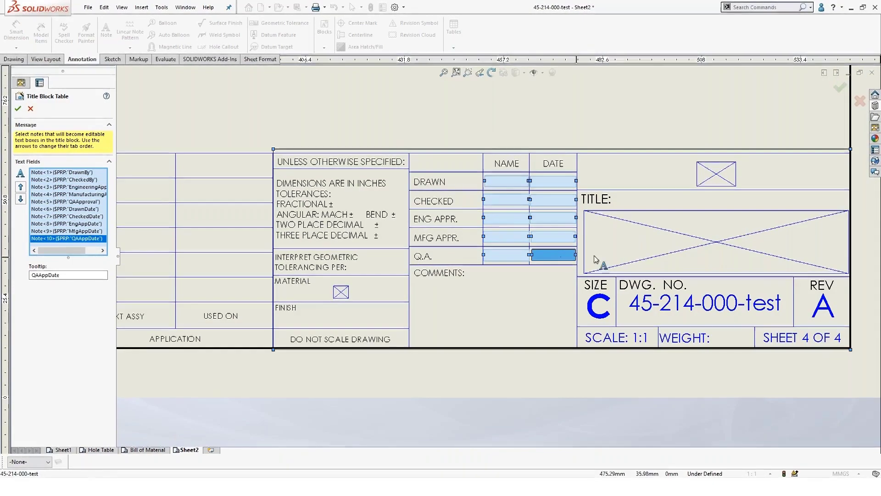
left_click(632, 242)
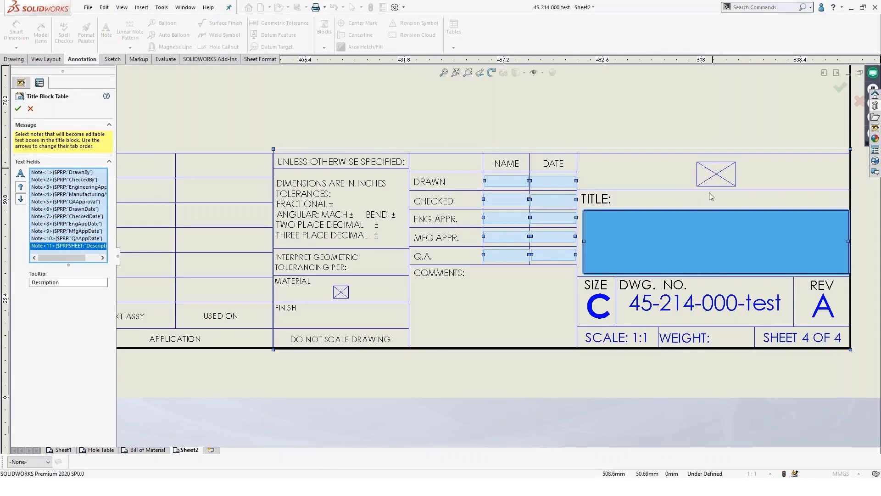
left_click(343, 293)
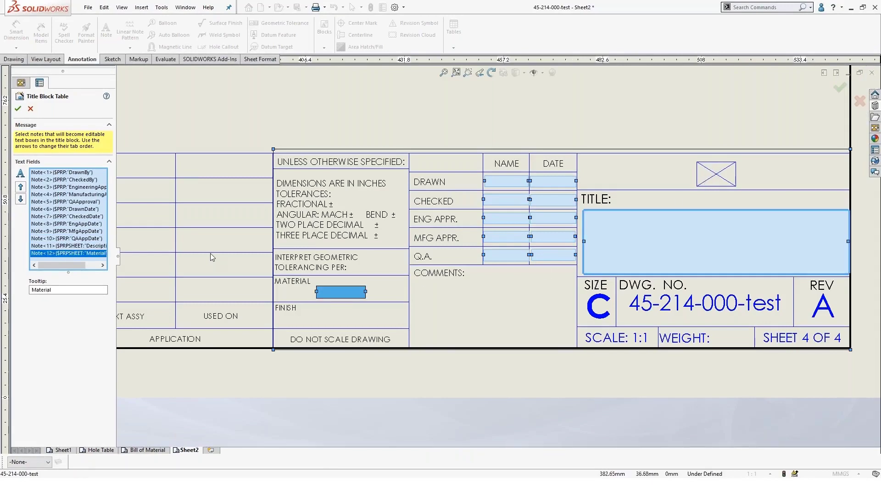
left_click(18, 110)
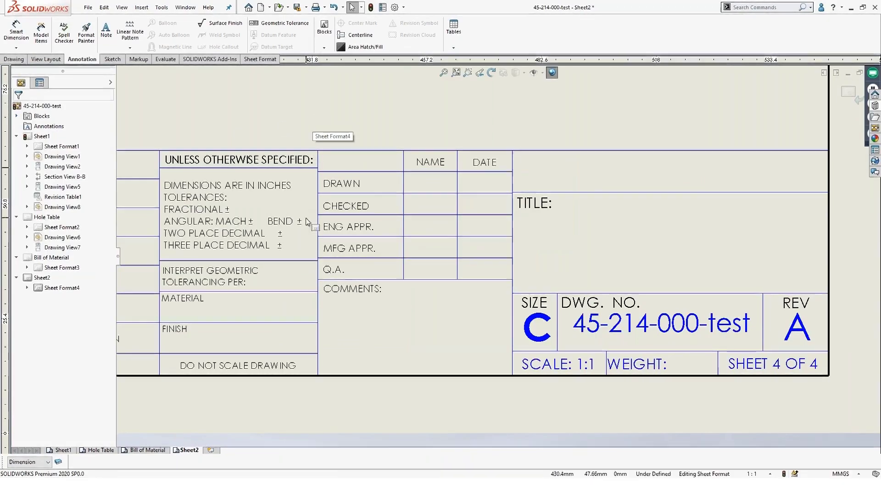
- Exit sheet format editing and open the title block for data entry
key("z")
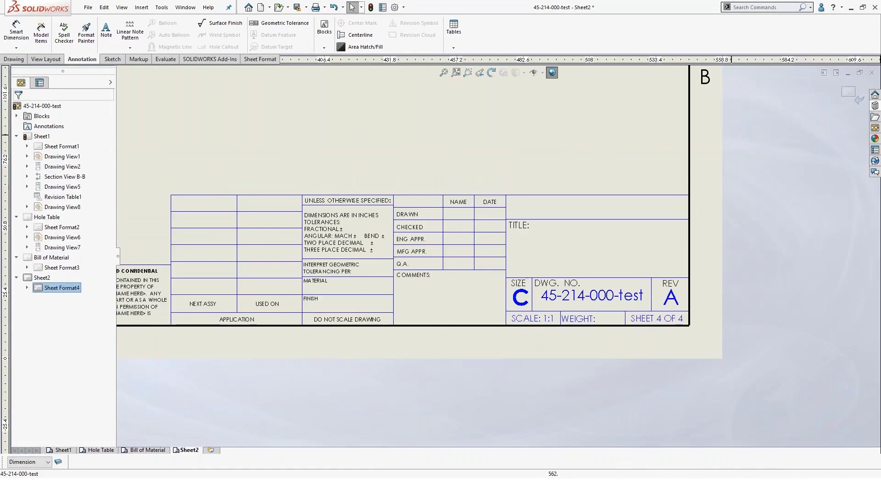
left_click(849, 91)
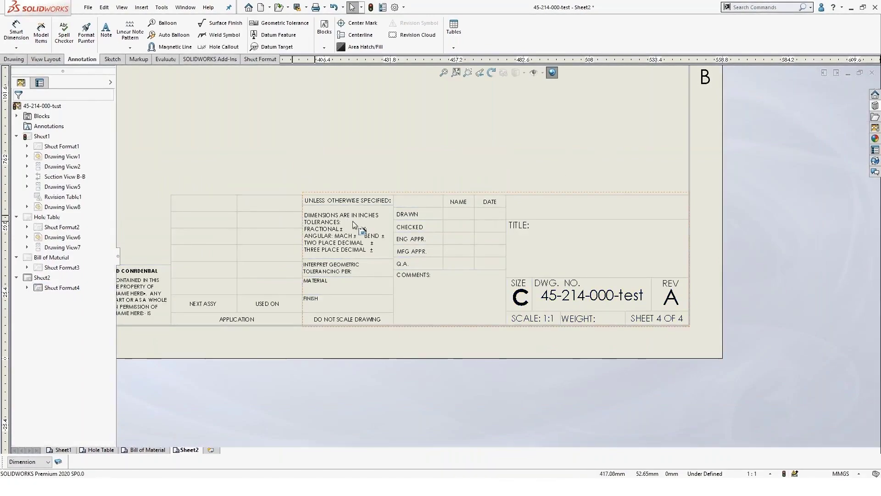
key("shift+z")
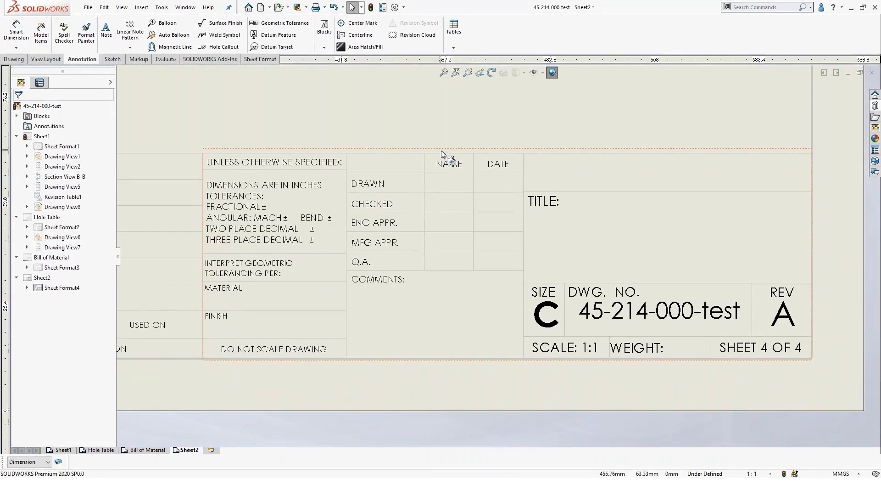
double_click(398, 208)
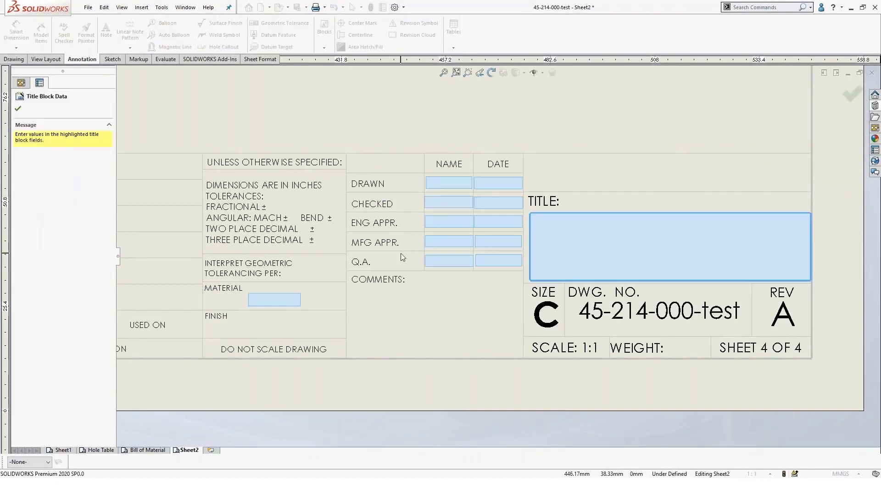
- Enter the drafter's initials and the date 1/1/19 in the DRAWN row
left_click(444, 184)
type("JH")
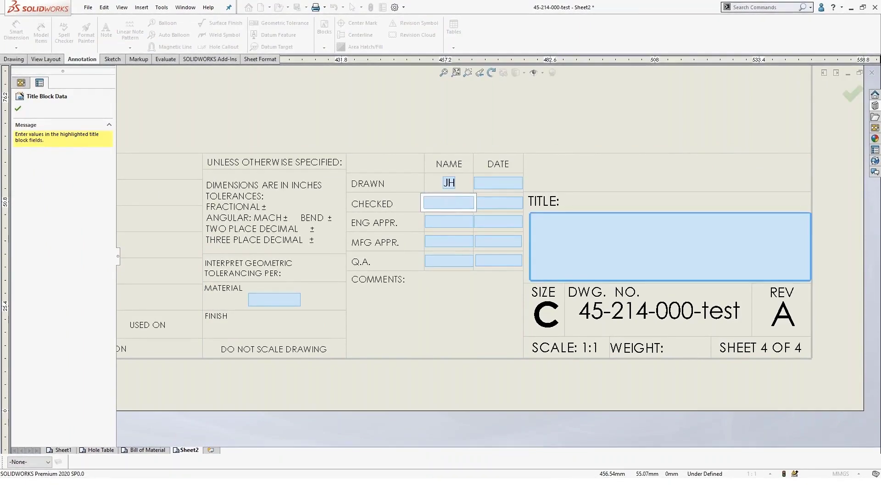
left_click(502, 183)
type("1/1/19")
key("Return")
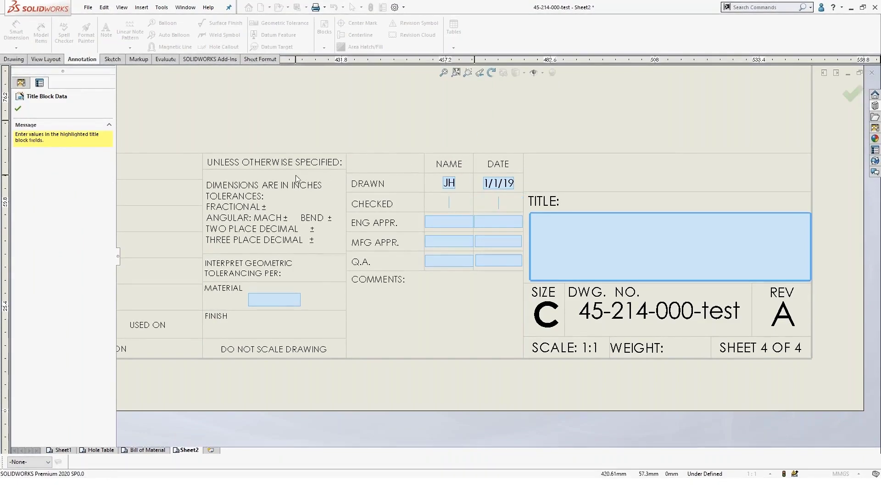